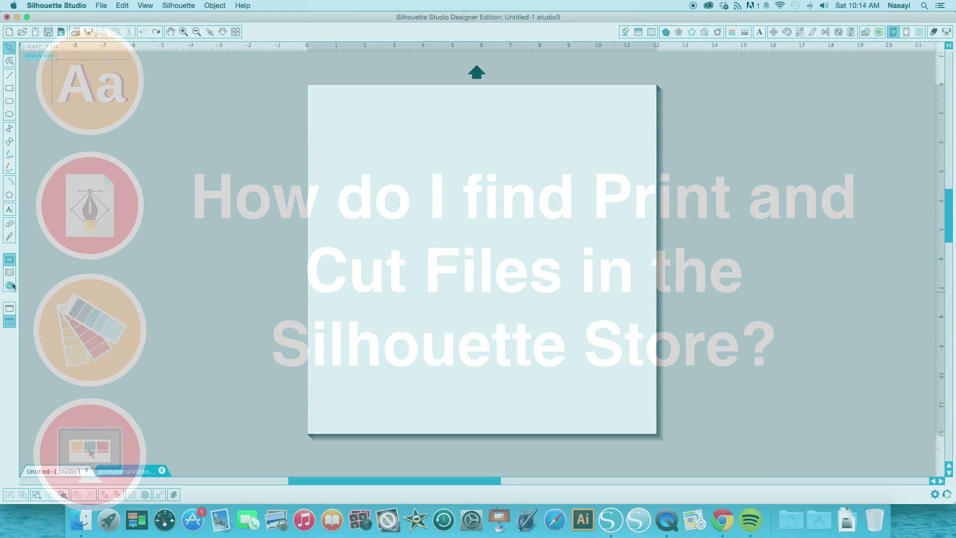
Step: Browse the Printables category in the Silhouette Design Store, then return to the design page
{"action": "left_click", "coordinate": [9, 285]}
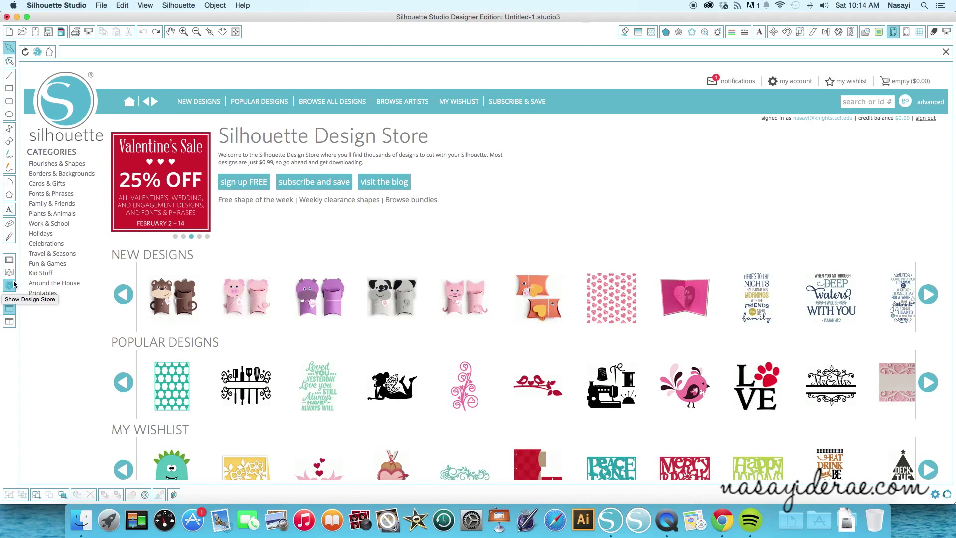
{"action": "left_click", "coordinate": [60, 295]}
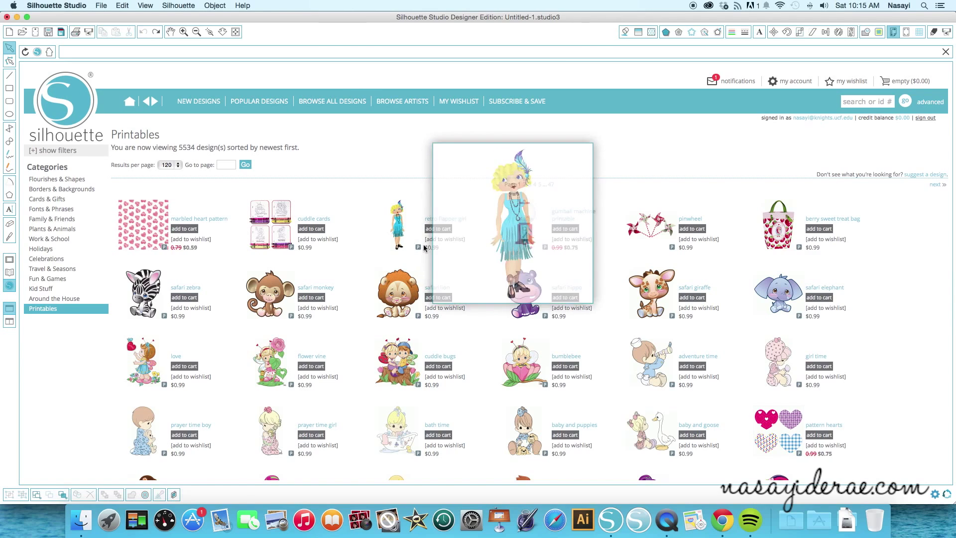
{"action": "mouse_move", "coordinate": [410, 232]}
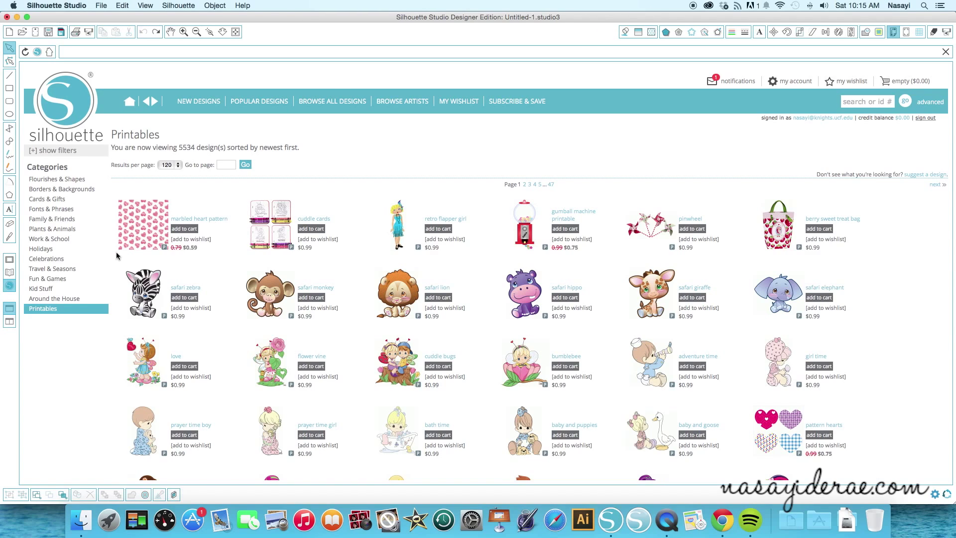
{"action": "left_click", "coordinate": [863, 101]}
{"action": "left_click", "coordinate": [11, 308]}
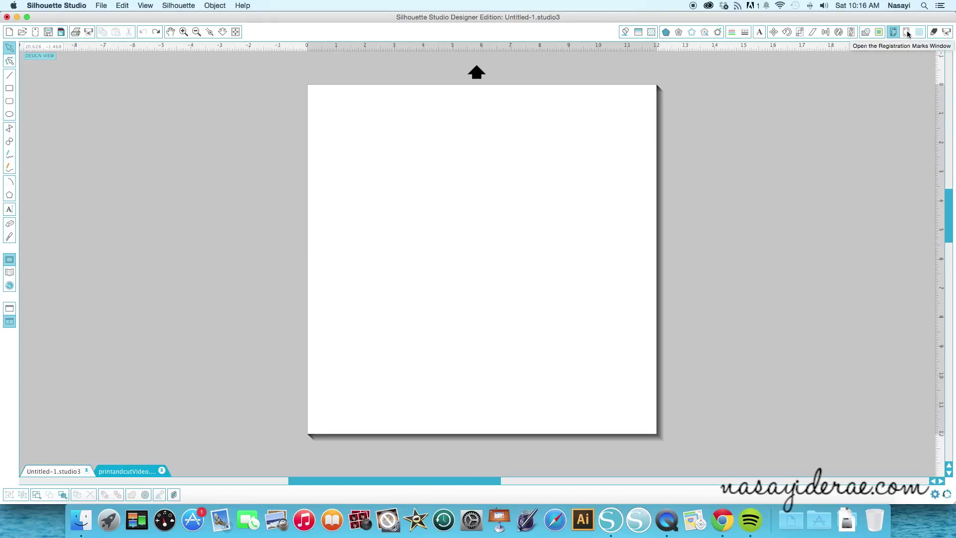
Step: Set the registration marks style to Type 1 (CAMEO, Portrait)
{"action": "left_click", "coordinate": [907, 32]}
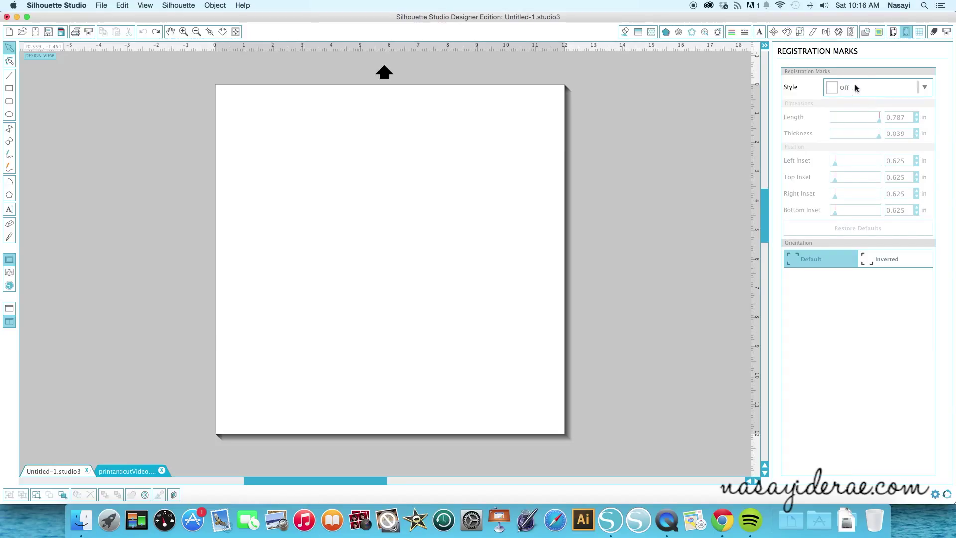
{"action": "left_click", "coordinate": [858, 89]}
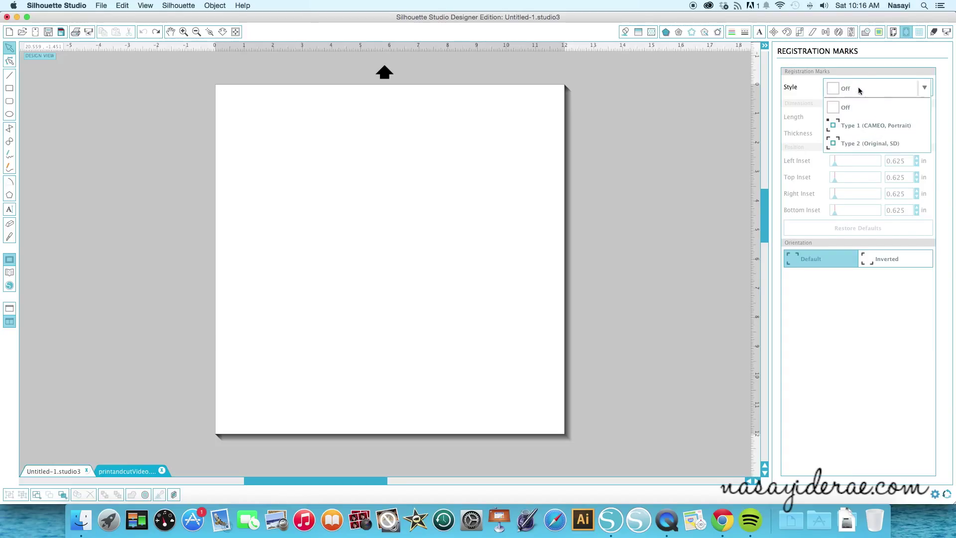
{"action": "left_click", "coordinate": [889, 128]}
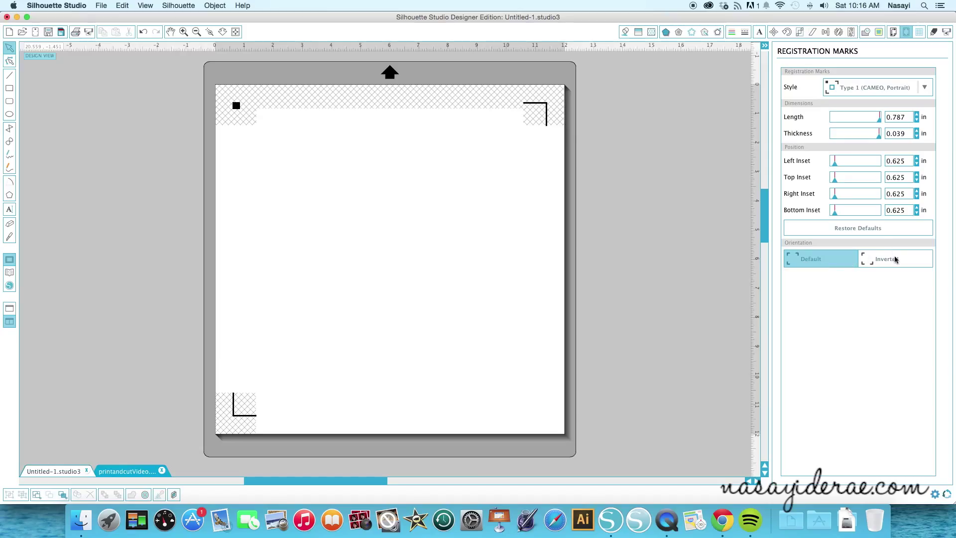
Step: Restore registration mark defaults, toggling Style Off and back to Type 1 (CAMEO, Portrait)
{"action": "left_click", "coordinate": [864, 232]}
{"action": "left_click", "coordinate": [900, 93]}
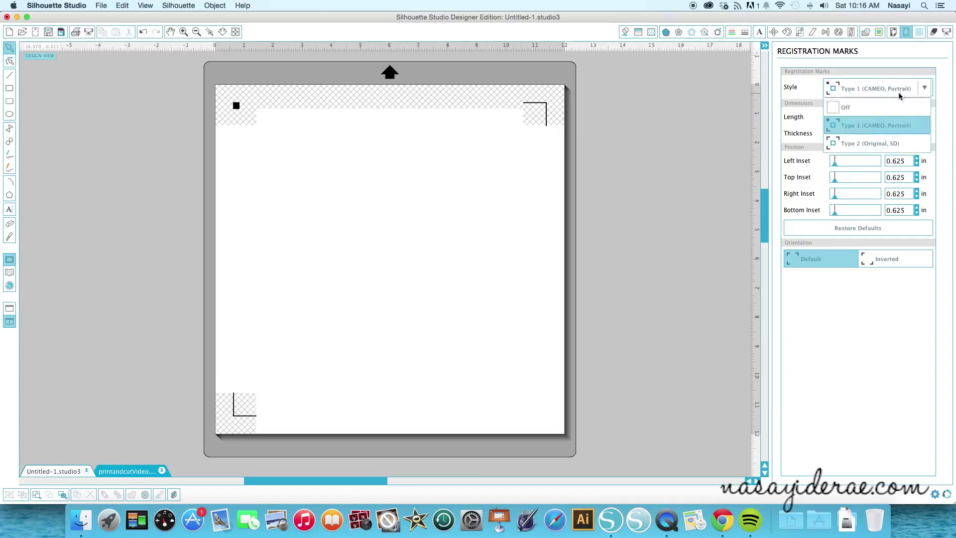
{"action": "left_click", "coordinate": [857, 107]}
{"action": "left_click", "coordinate": [876, 86]}
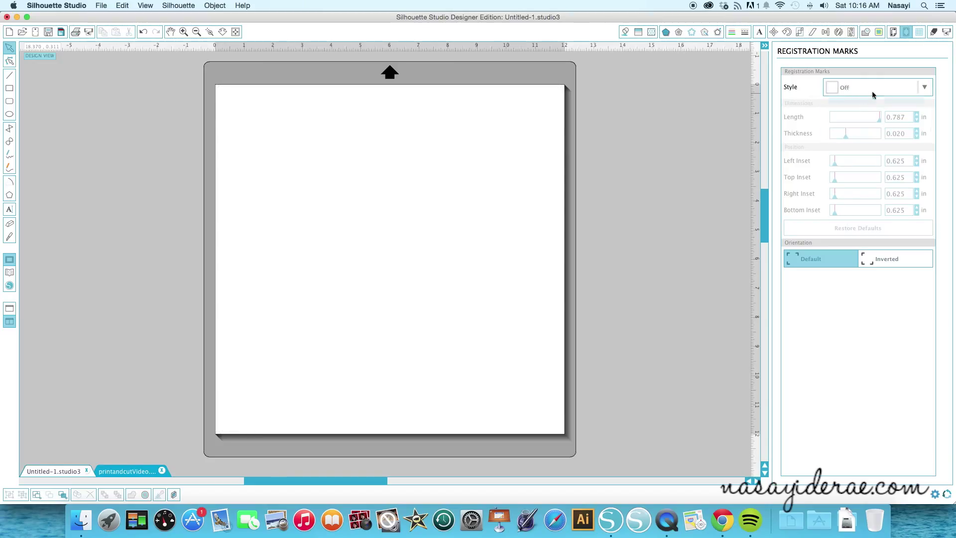
{"action": "left_click", "coordinate": [855, 129]}
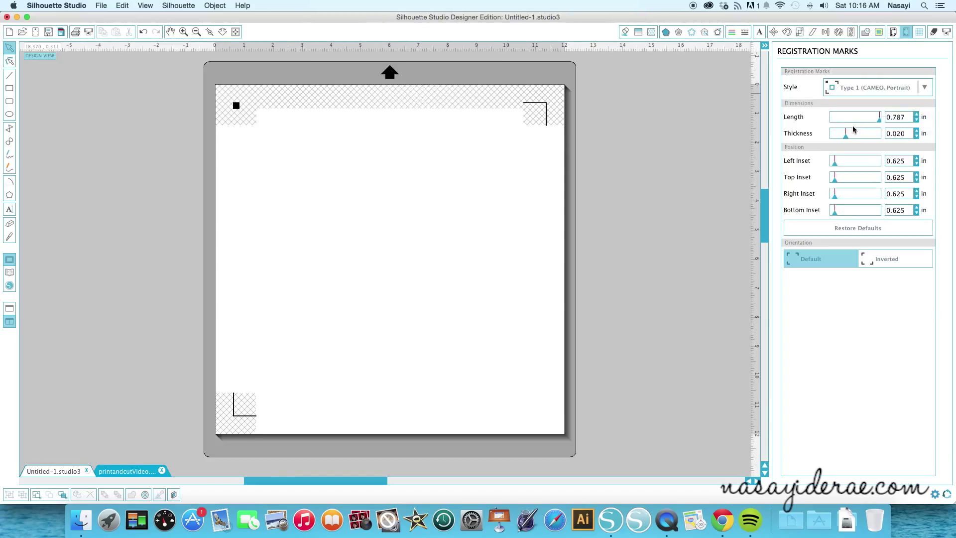
{"action": "left_click", "coordinate": [838, 228]}
Step: Change the design page size to Letter in Page Settings
{"action": "left_click", "coordinate": [894, 33]}
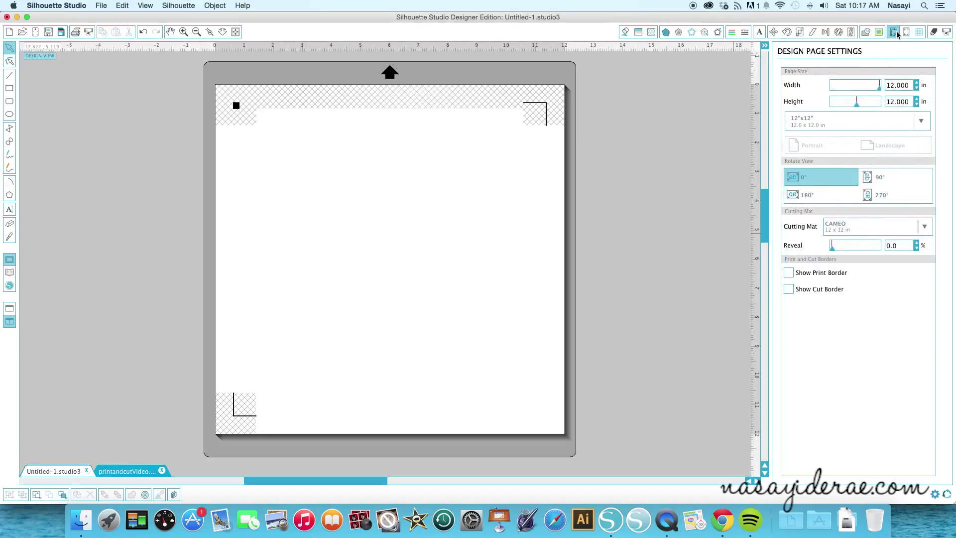
{"action": "left_click", "coordinate": [849, 126]}
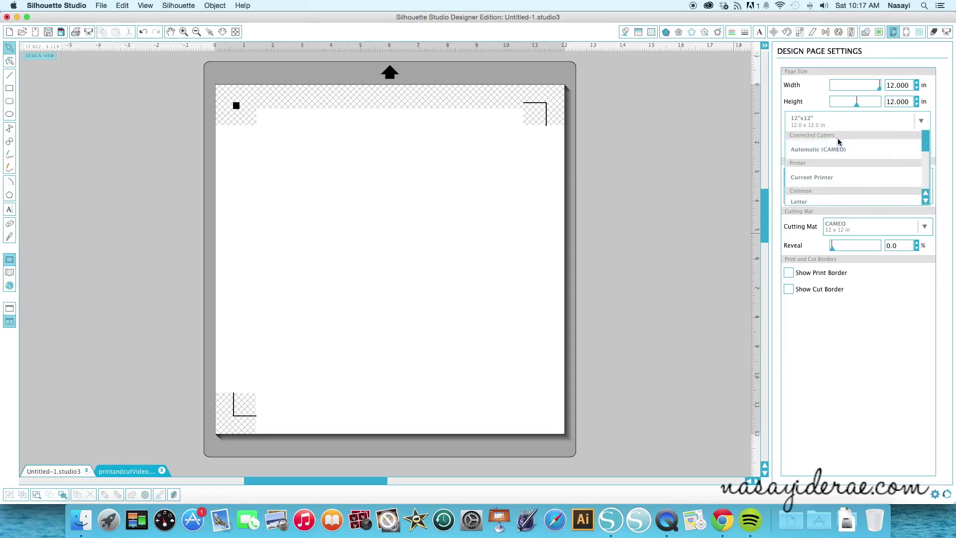
{"action": "left_click", "coordinate": [926, 146]}
{"action": "left_click_drag", "start_coordinate": [926, 145], "coordinate": [926, 149]}
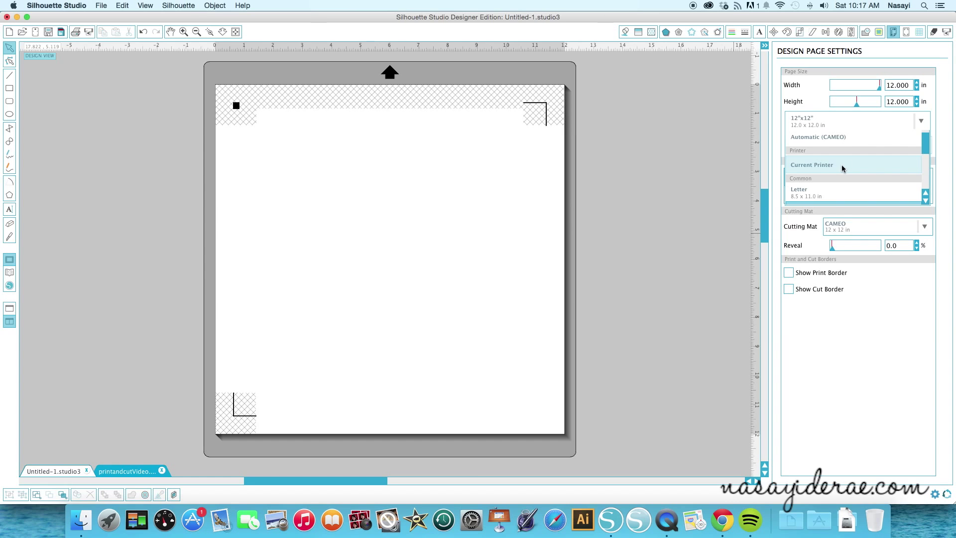
{"action": "left_click", "coordinate": [824, 192]}
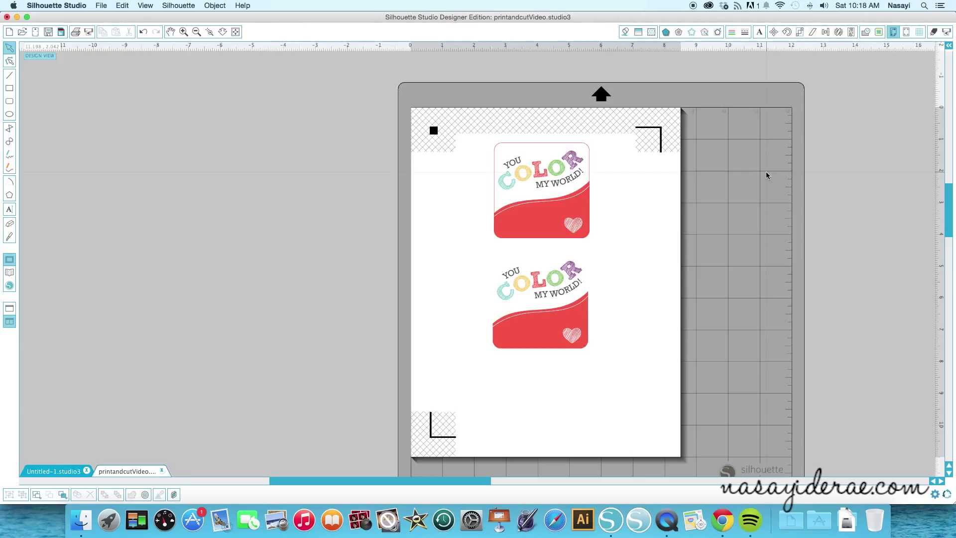
Step: Ungroup the top You Color My World card into separate pieces
{"action": "left_click", "coordinate": [544, 206]}
{"action": "right_click", "coordinate": [545, 206]}
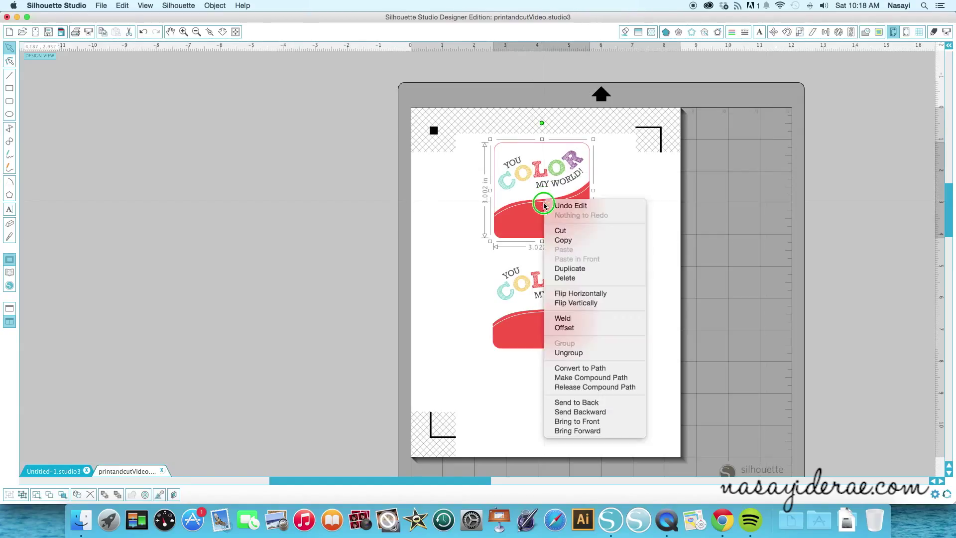
{"action": "left_click", "coordinate": [597, 329]}
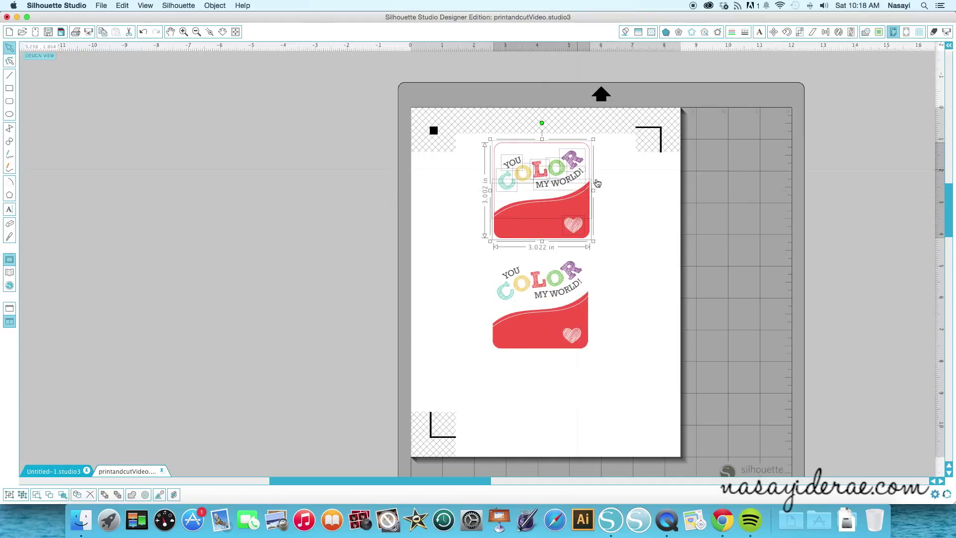
{"action": "left_click", "coordinate": [627, 184]}
Step: Enlarge the YOU lettering on the top card slightly
{"action": "left_click", "coordinate": [515, 165]}
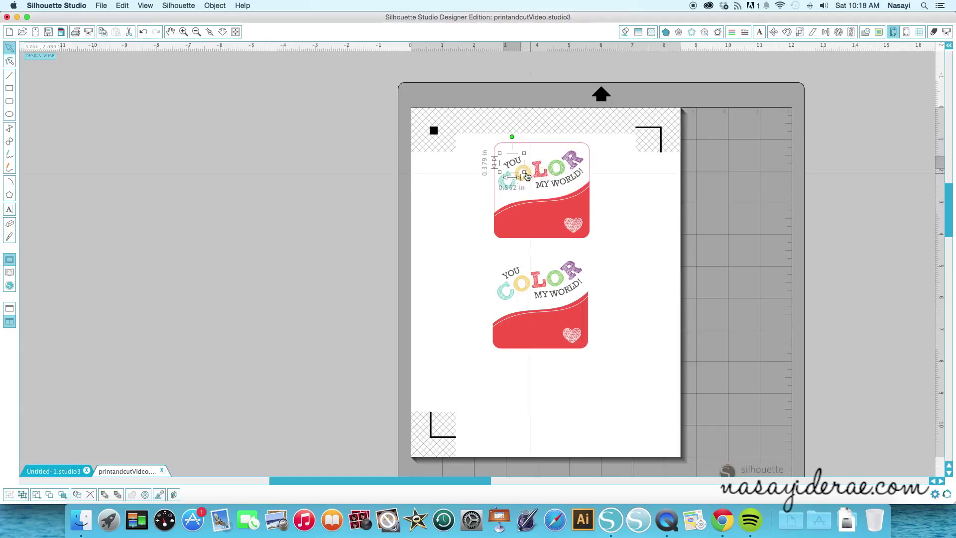
{"action": "left_click_drag", "start_coordinate": [523, 173], "coordinate": [528, 174]}
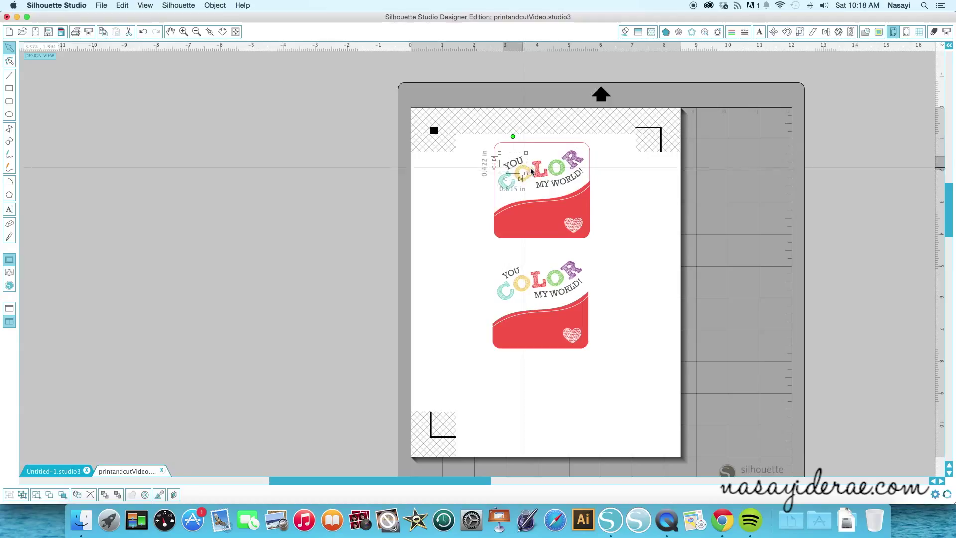
{"action": "left_click", "coordinate": [592, 160]}
{"action": "left_click", "coordinate": [588, 155]}
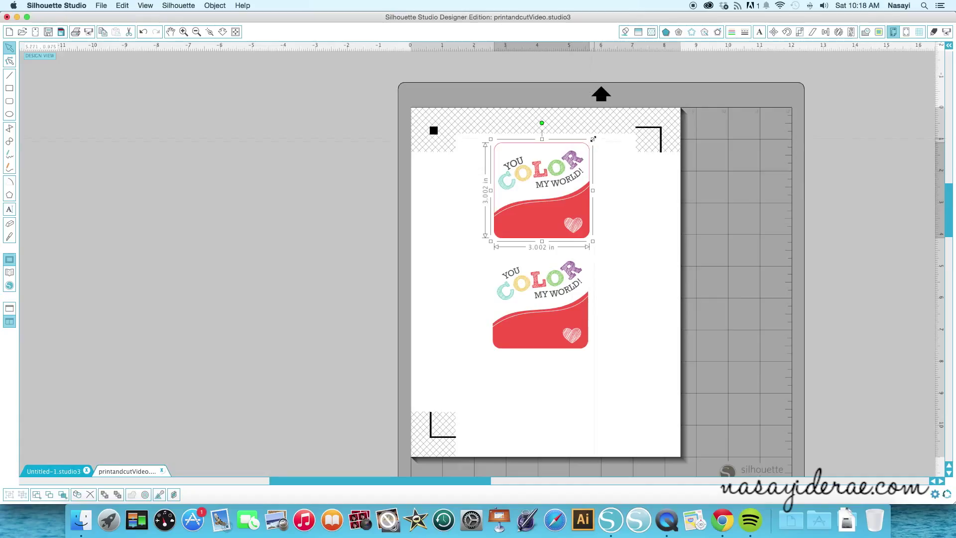
Step: Stretch the top card's border to about 3.230 in wide by 3.183 in tall
{"action": "left_click_drag", "start_coordinate": [593, 139], "coordinate": [593, 148]}
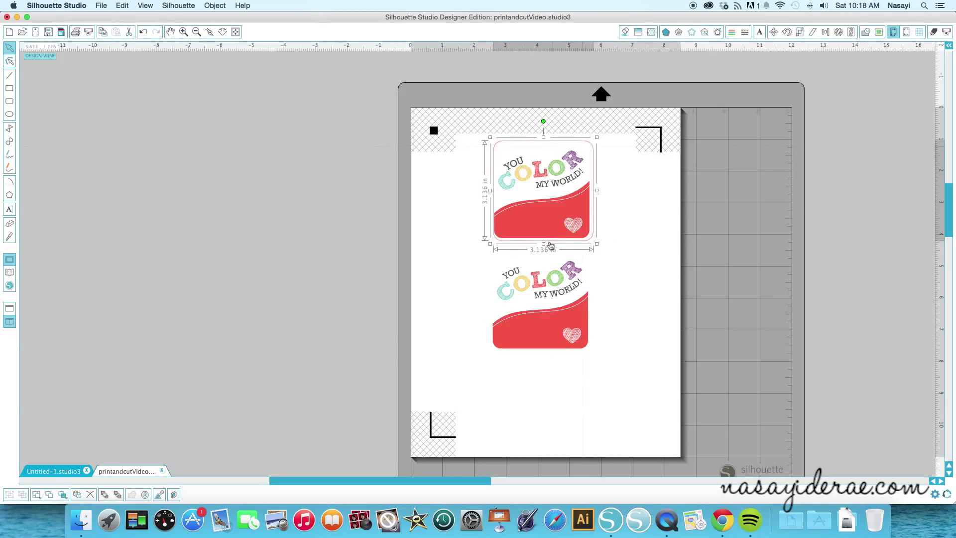
{"action": "left_click_drag", "start_coordinate": [545, 245], "coordinate": [544, 247]}
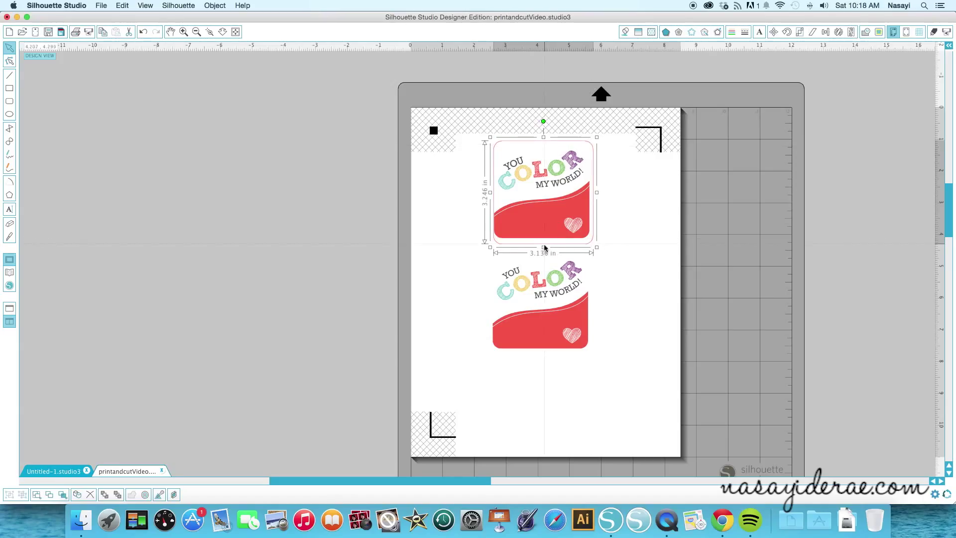
{"action": "left_click_drag", "start_coordinate": [491, 191], "coordinate": [488, 191]}
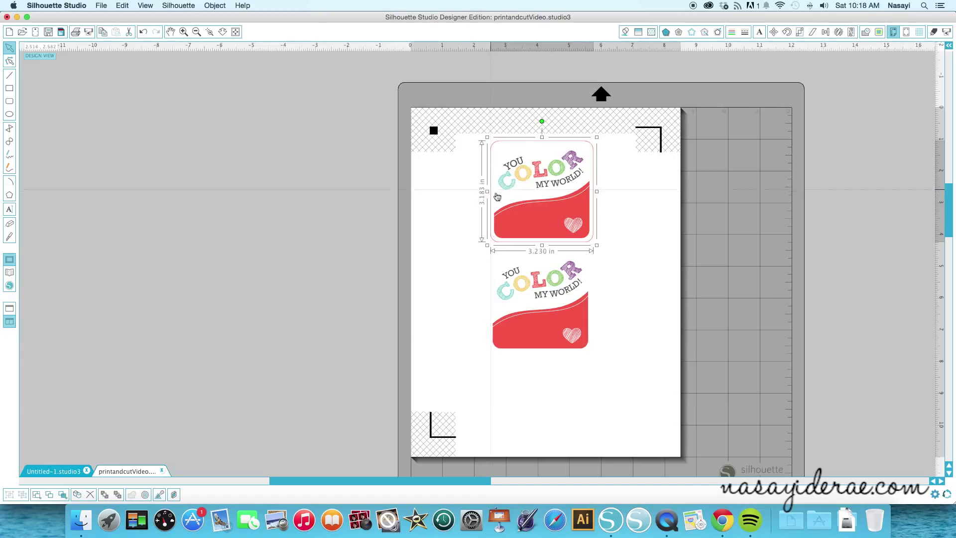
{"action": "left_click_drag", "start_coordinate": [585, 245], "coordinate": [586, 241]}
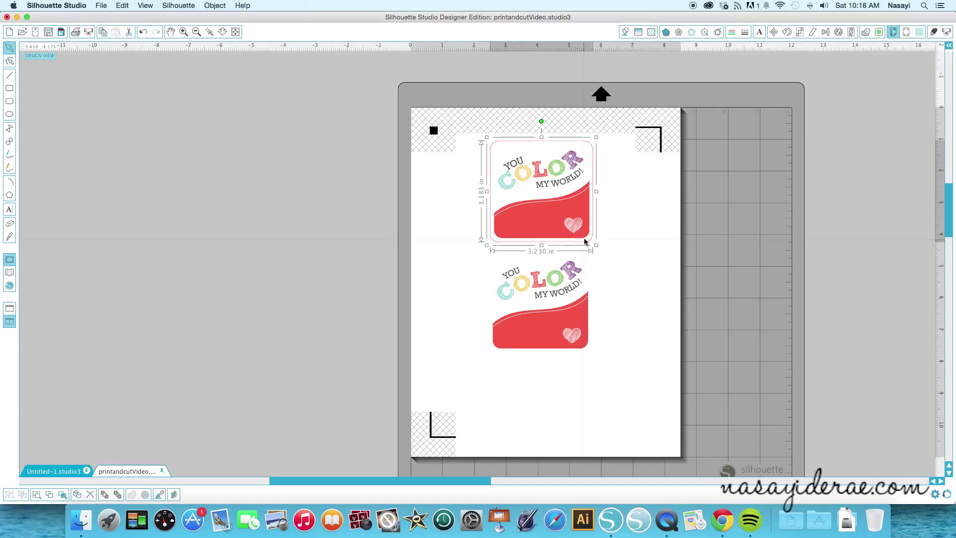
{"action": "left_click", "coordinate": [632, 239]}
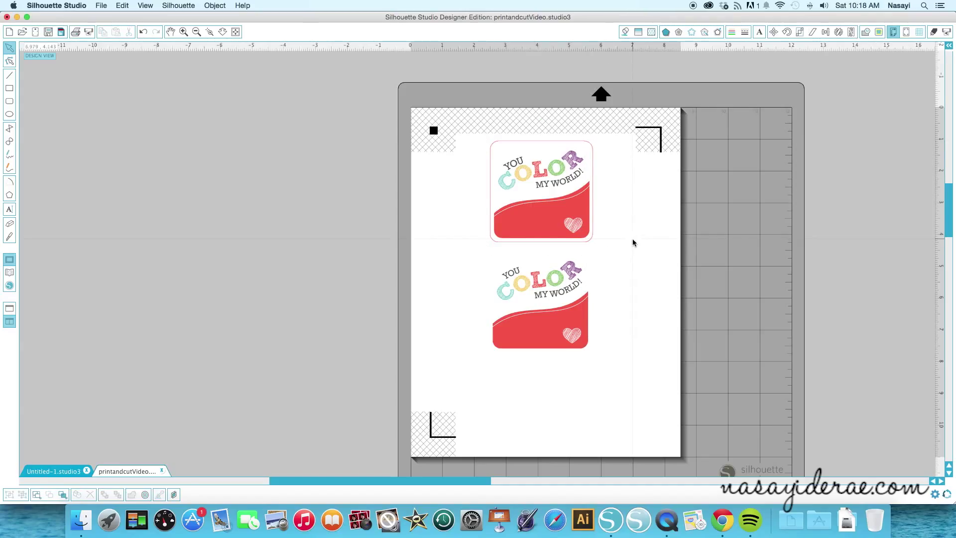